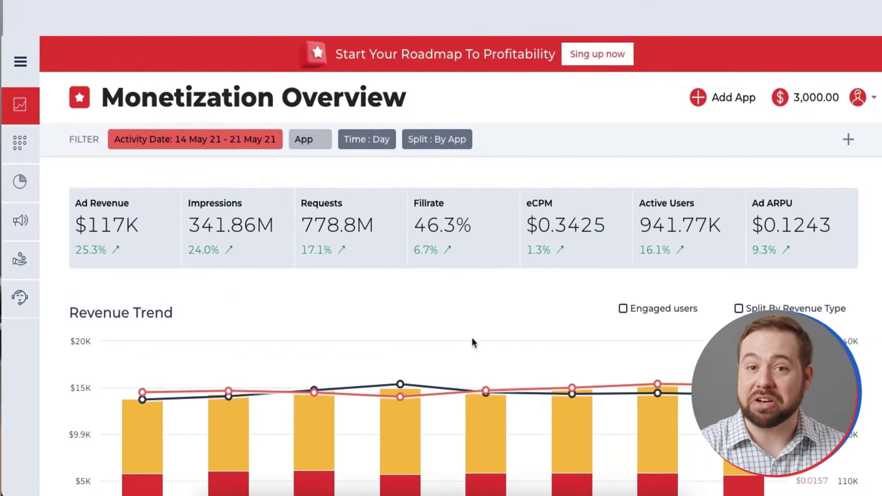
Step: Filter the Monetization Overview to show only Dominoes Android
scroll(473, 342, "down", 2)
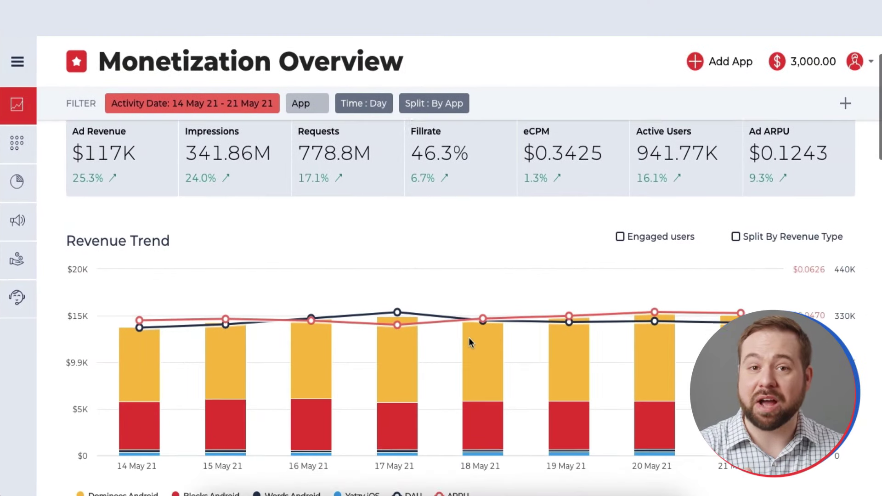
mouse_move(568, 306)
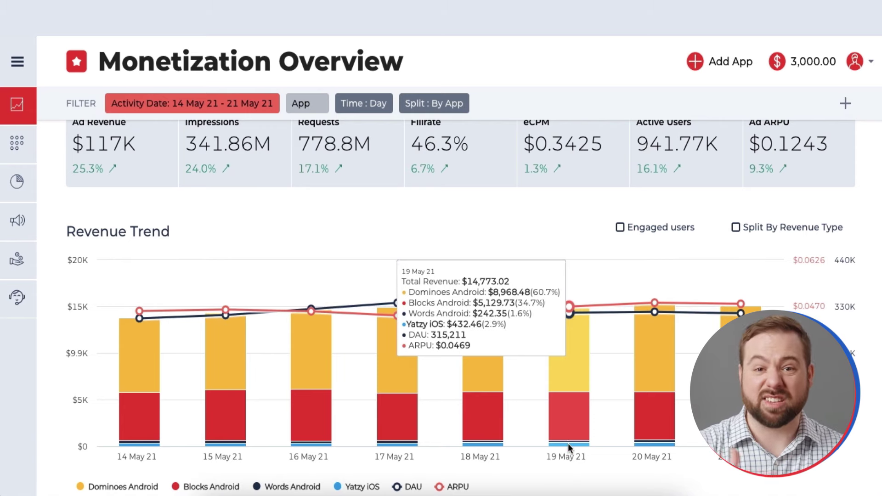
left_click(497, 321)
Step: Scroll down through Dominoes Android's daily performance charts
scroll(497, 320, "down", 7)
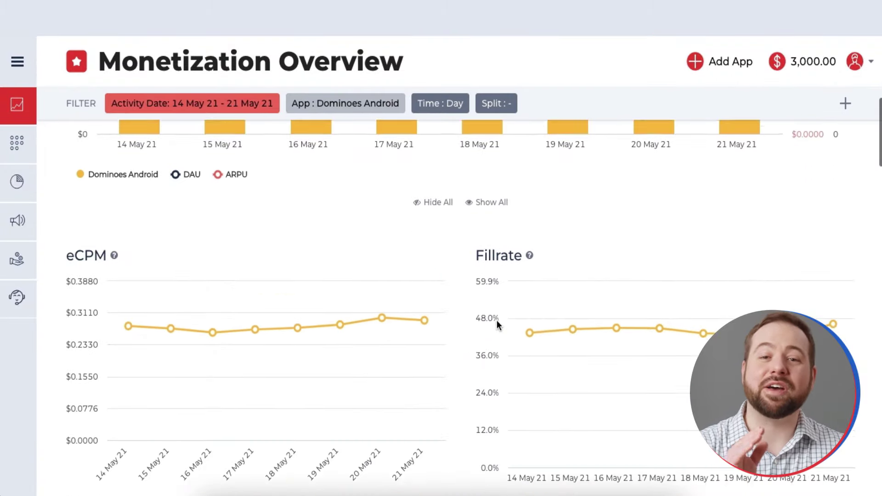
scroll(497, 324, "down", 2)
scroll(452, 436, "down", 3)
scroll(452, 436, "down", 5)
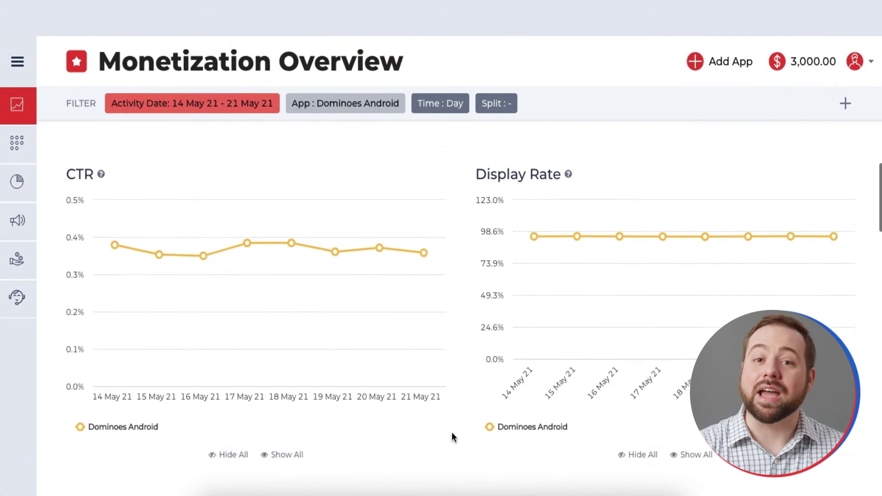
scroll(452, 436, "down", 10)
scroll(452, 434, "down", 4)
scroll(452, 434, "down", 3)
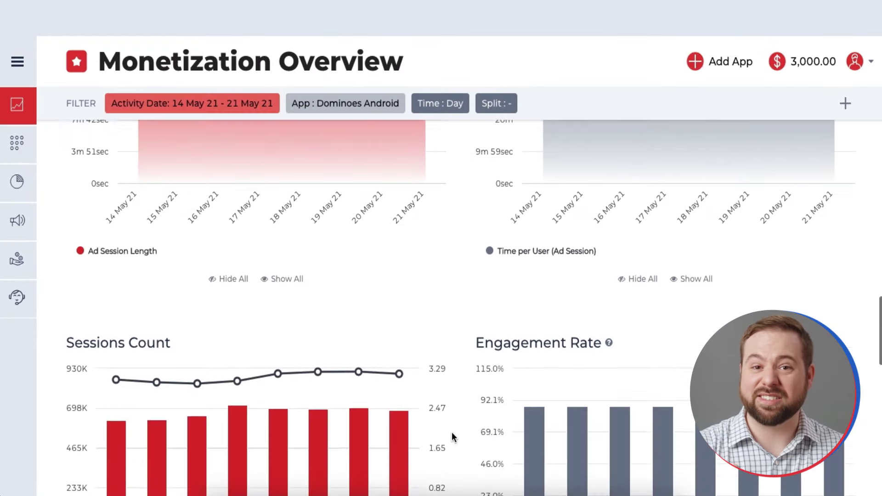
scroll(452, 436, "down", 9)
scroll(452, 434, "down", 2)
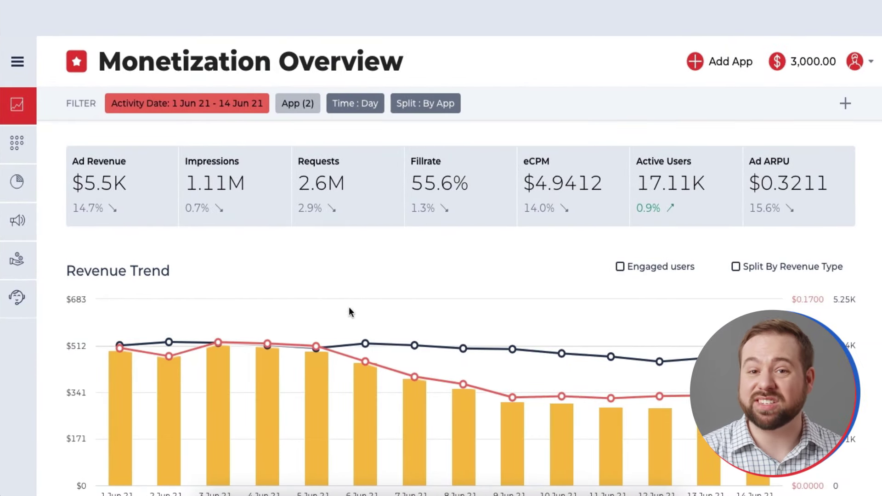
mouse_move(323, 346)
mouse_move(359, 362)
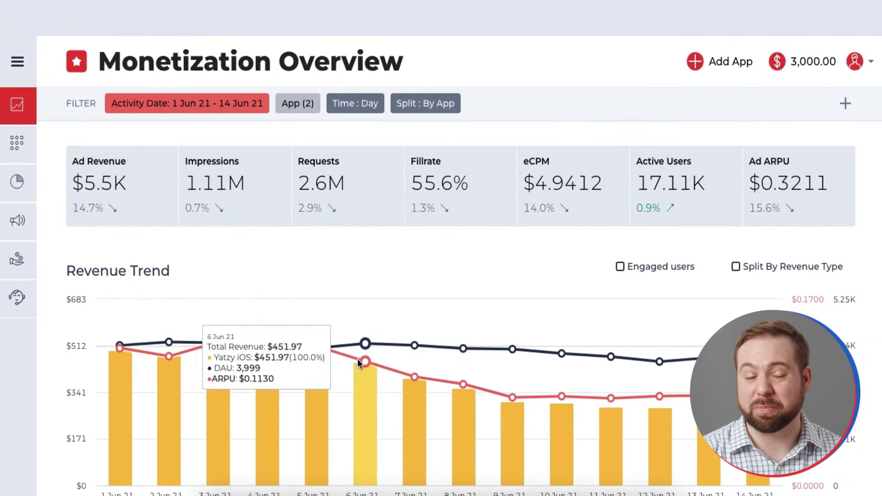
mouse_move(406, 373)
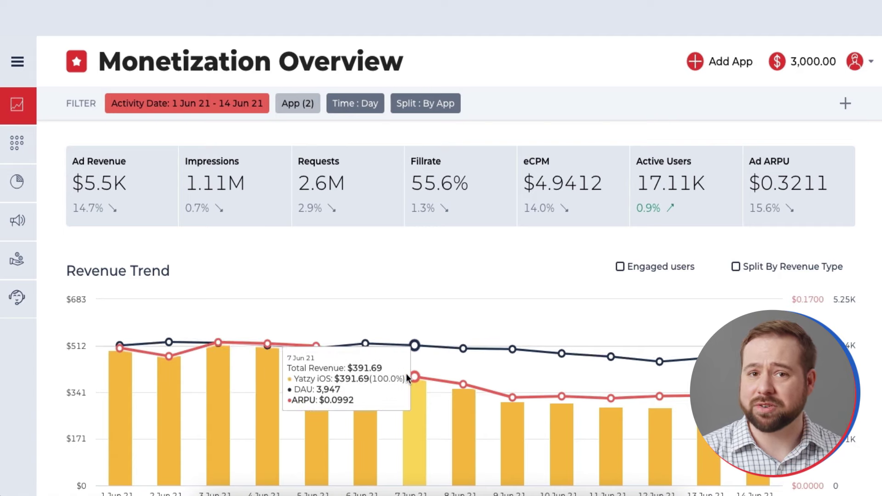
mouse_move(491, 392)
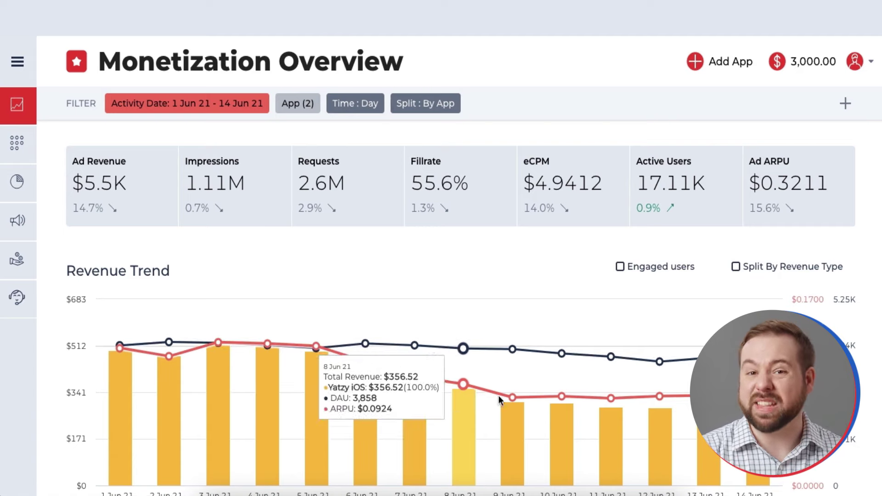
mouse_move(522, 399)
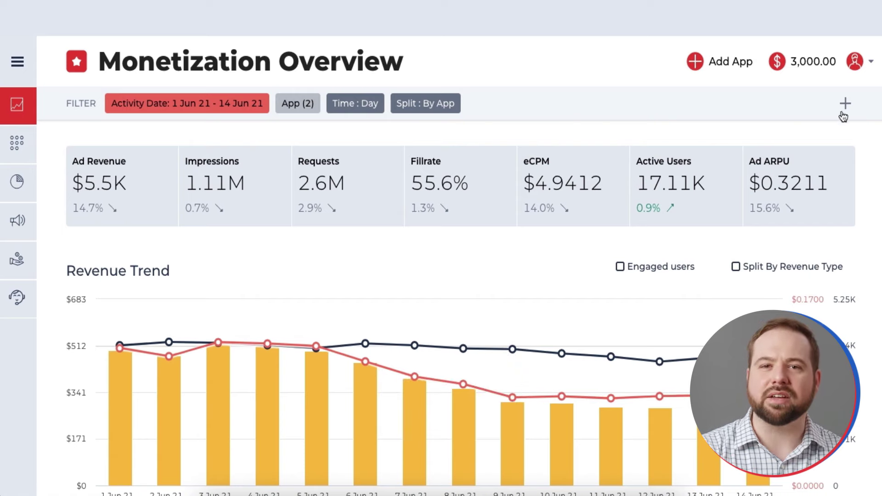
Step: Add a Zero idfa filter to the overview, showing Yes first, then No
left_click(846, 103)
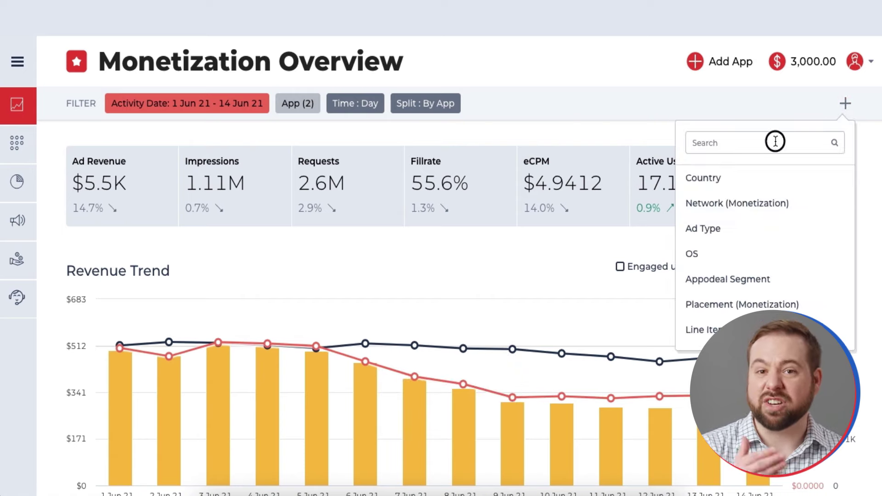
type("zer")
left_click(760, 186)
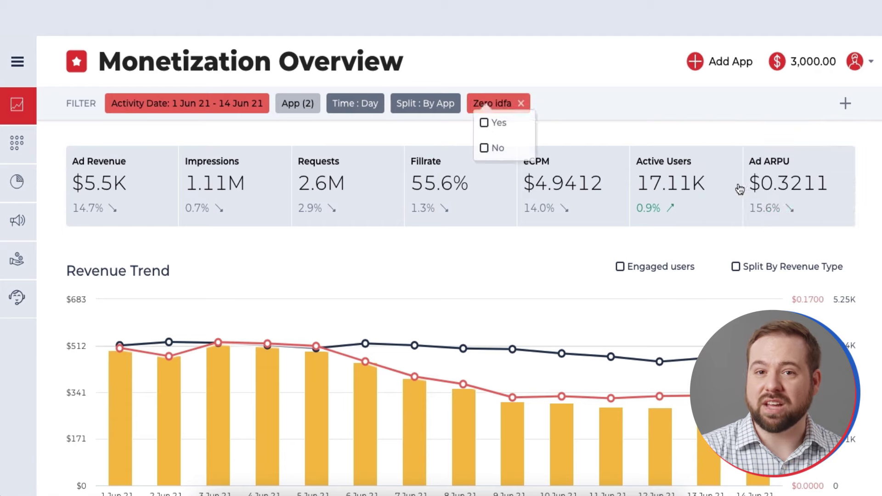
left_click(485, 133)
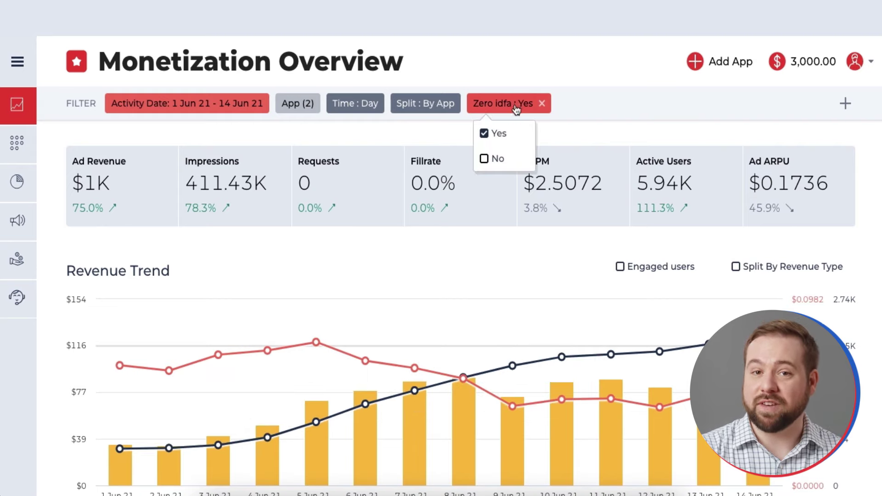
left_click(500, 168)
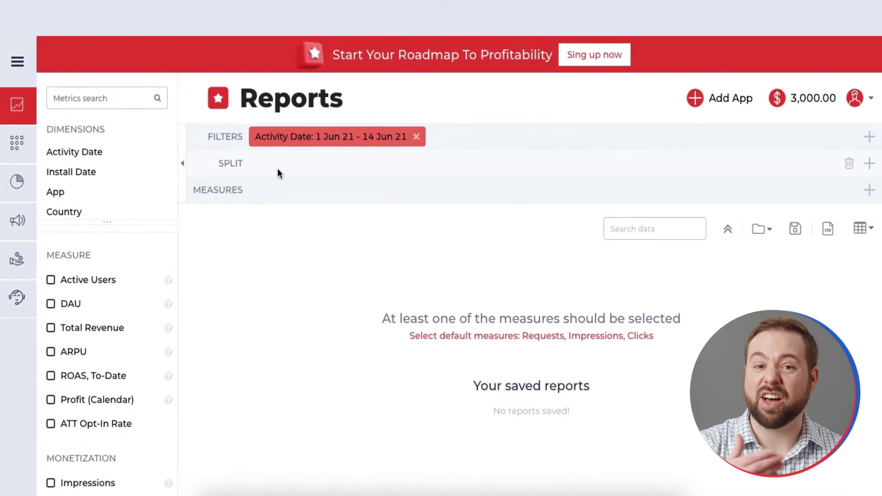
Step: Filter the report to the Yatzy iOS app and split it by Zero idfa
left_click_drag(100, 199, 545, 133)
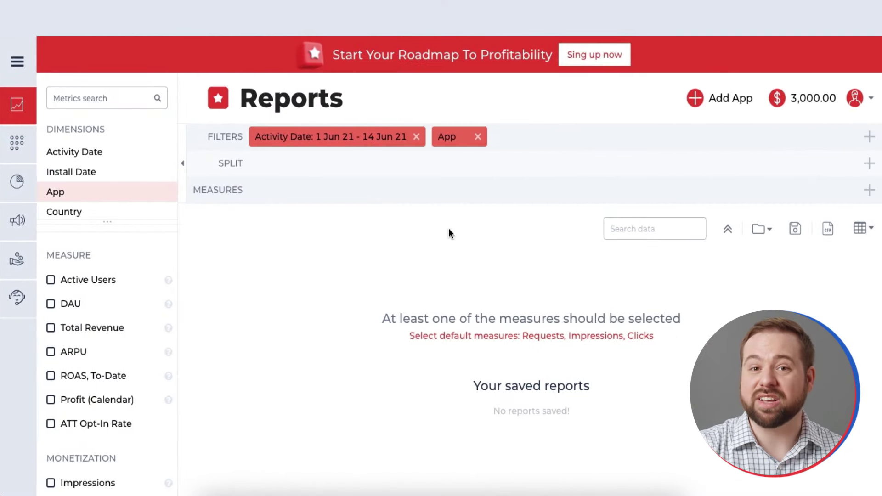
left_click(448, 325)
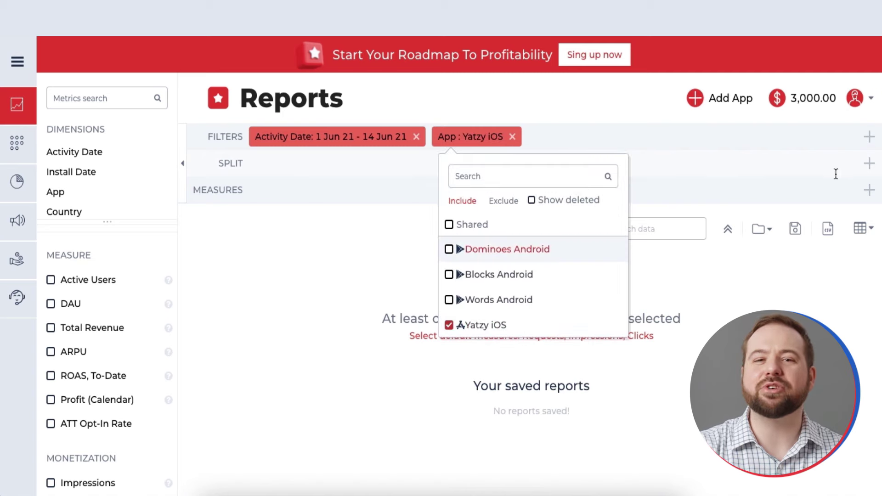
left_click(869, 164)
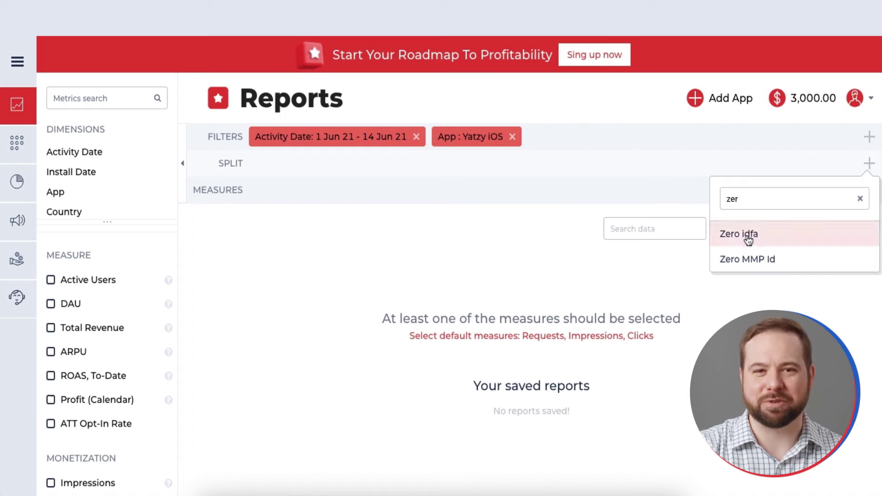
left_click(745, 234)
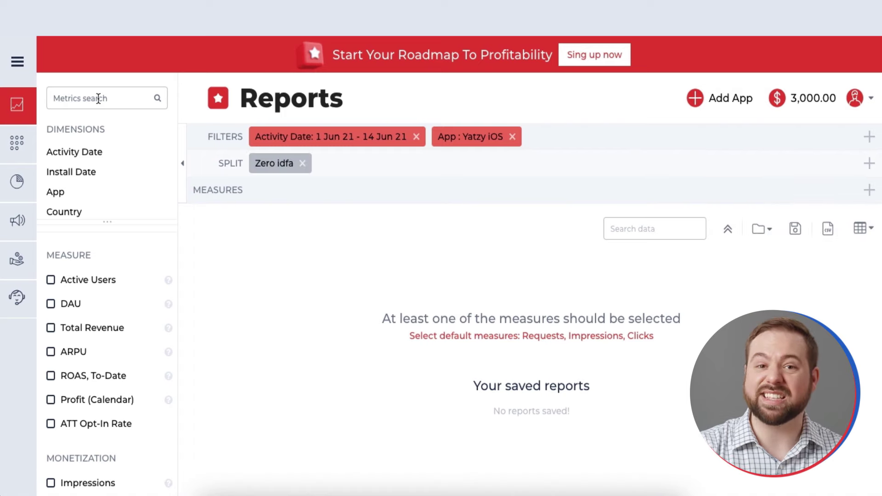
Step: Add Active Users and Ad ARPU as measures and show the report as a graph
left_click(90, 282)
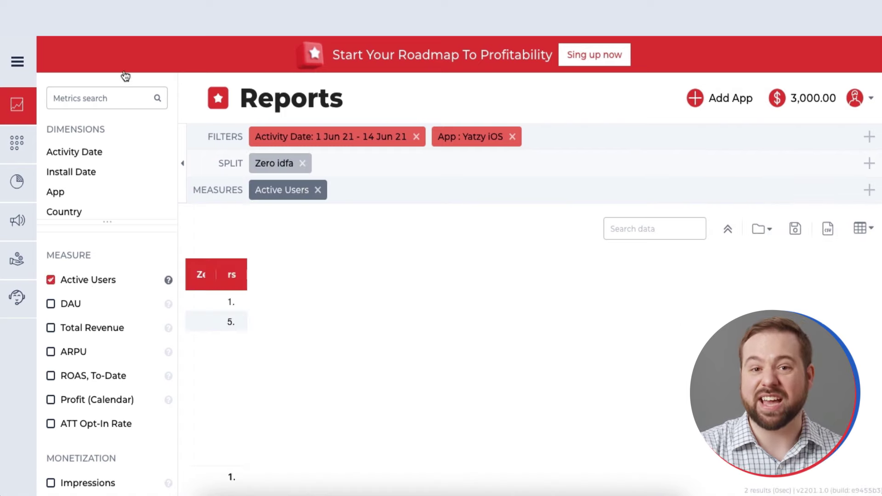
left_click(104, 97)
type("ad")
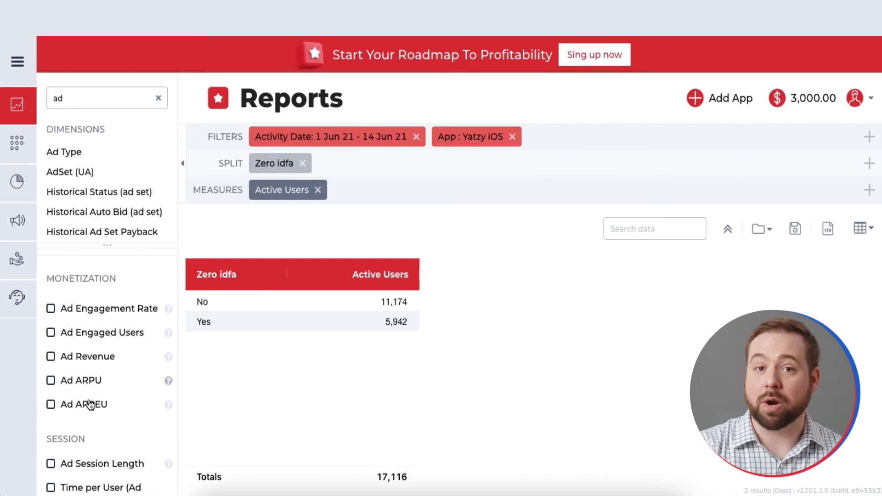
left_click(51, 381)
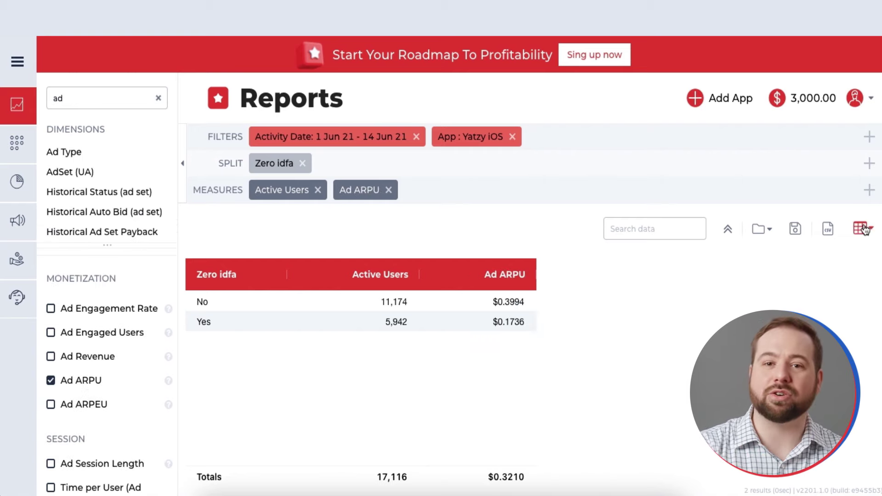
left_click(861, 278)
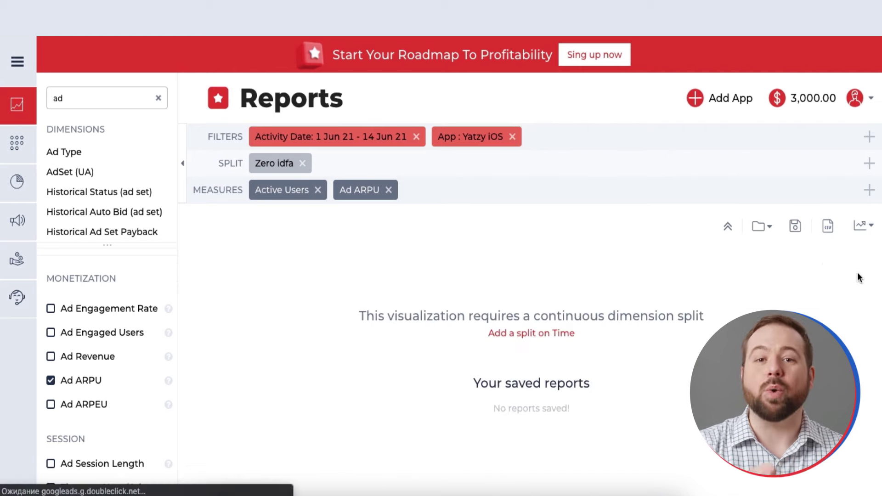
Step: Add an Activity Date : Day split and review the Active Users and Ad ARPU charts
left_click(531, 335)
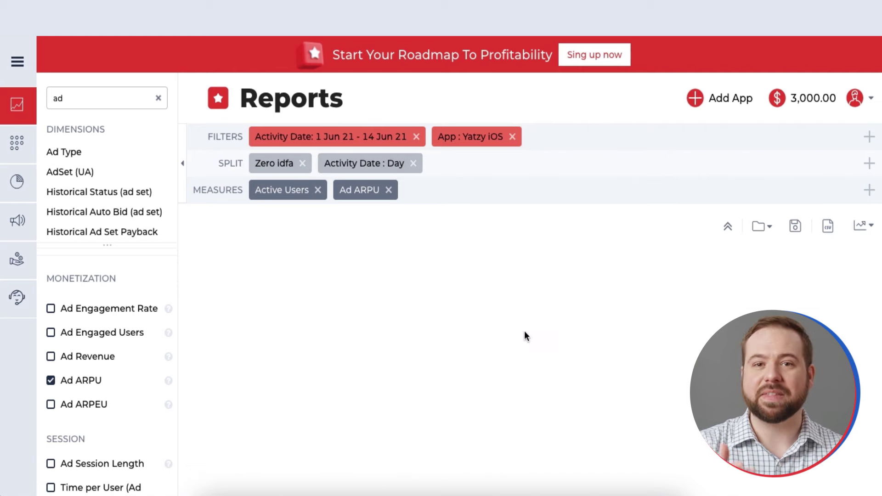
scroll(526, 336, "down", 5)
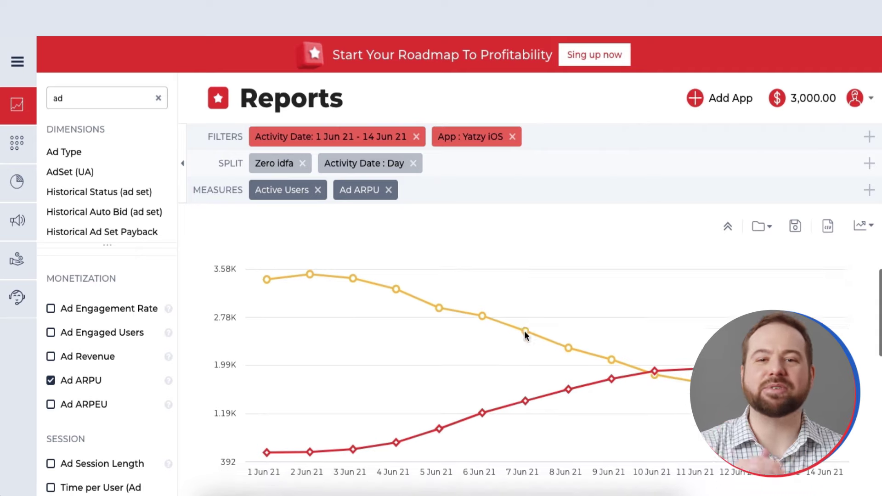
scroll(525, 335, "down", 5)
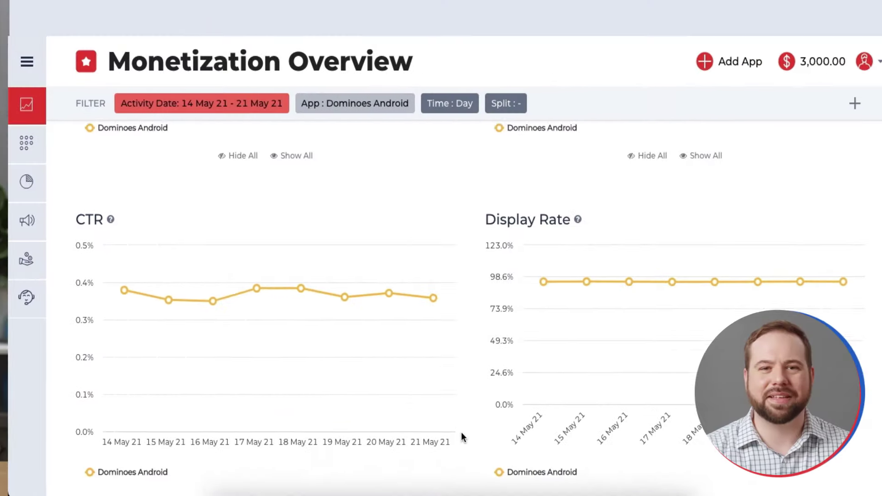
scroll(462, 436, "down", 9)
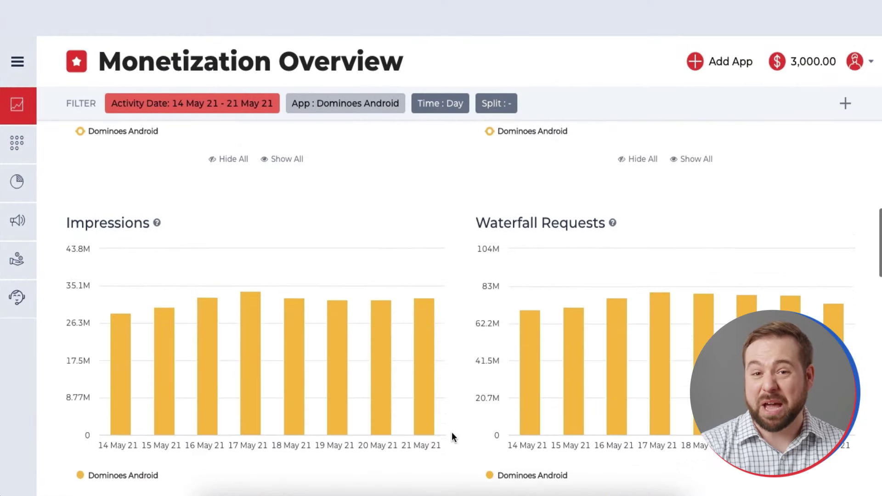
scroll(452, 437, "down", 7)
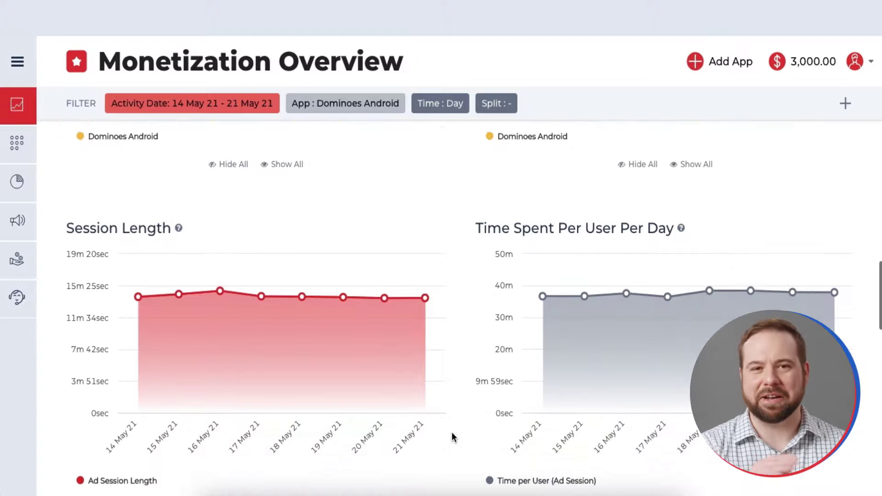
scroll(452, 436, "down", 1)
scroll(451, 436, "down", 6)
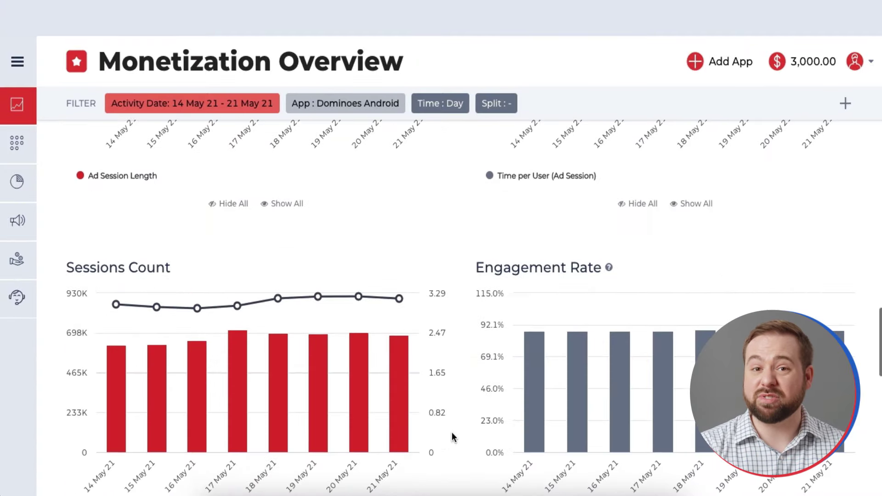
scroll(452, 435, "down", 5)
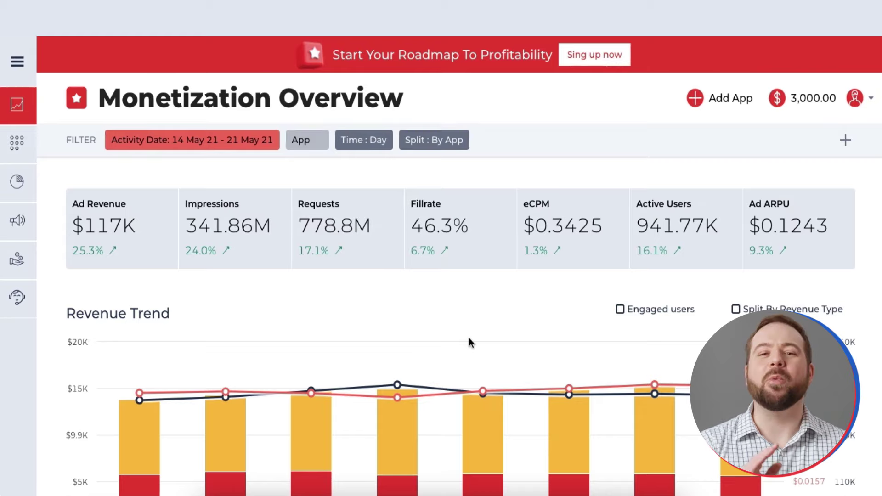
scroll(469, 337, "down", 3)
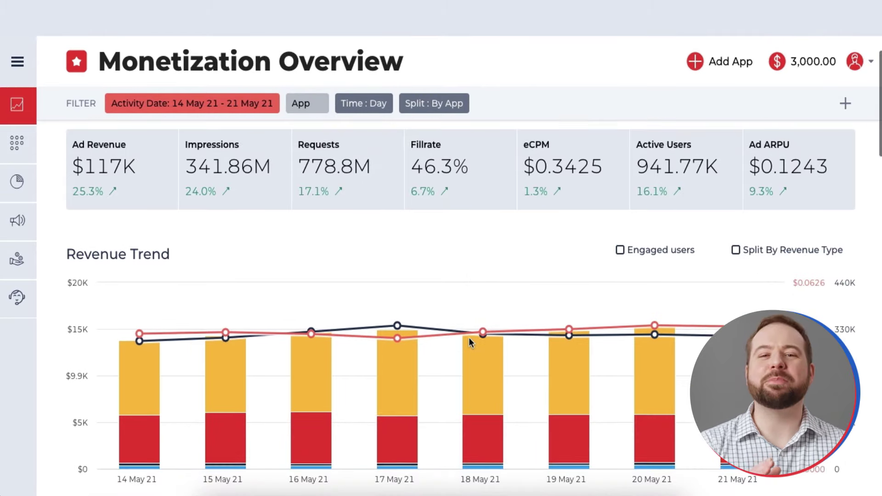
mouse_move(537, 305)
mouse_move(566, 303)
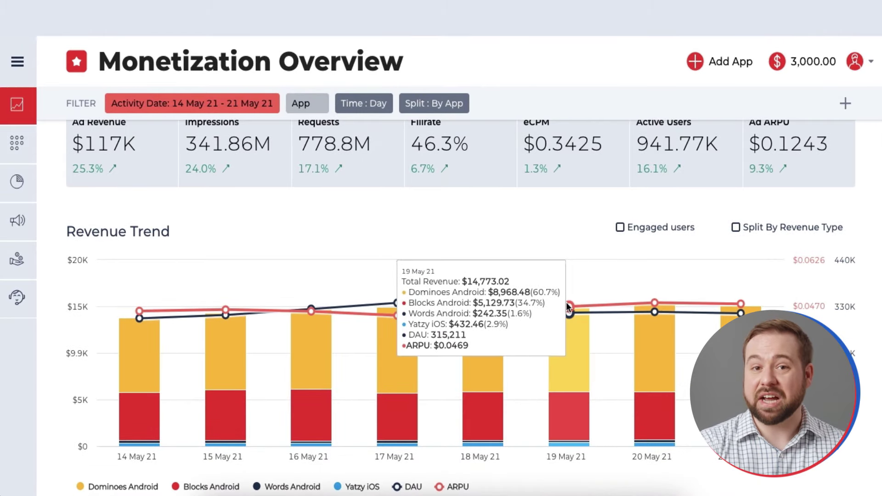